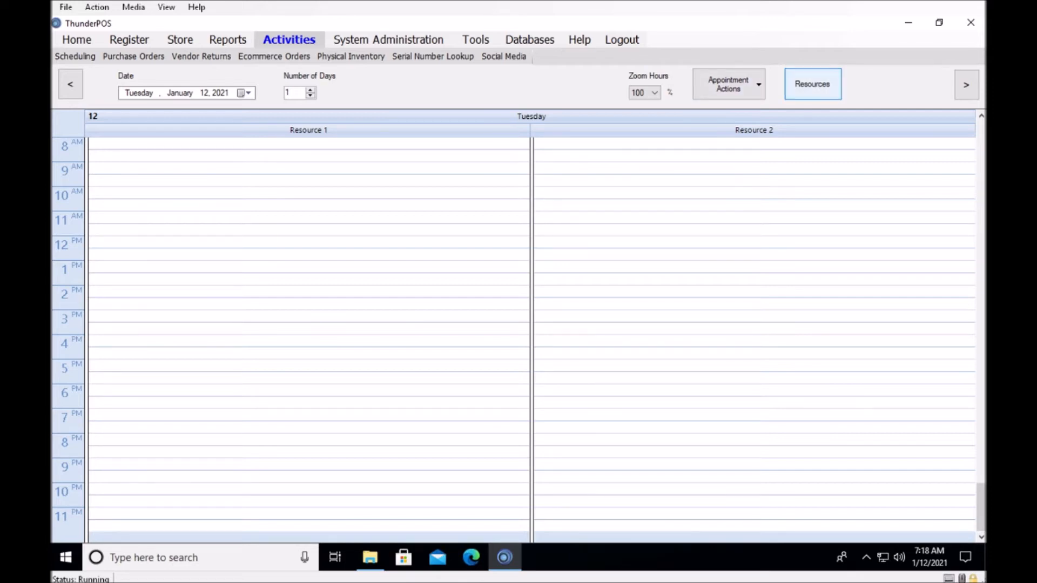
# - Review the list of scheduling resources and close it without changes
pyautogui.click(812, 84)
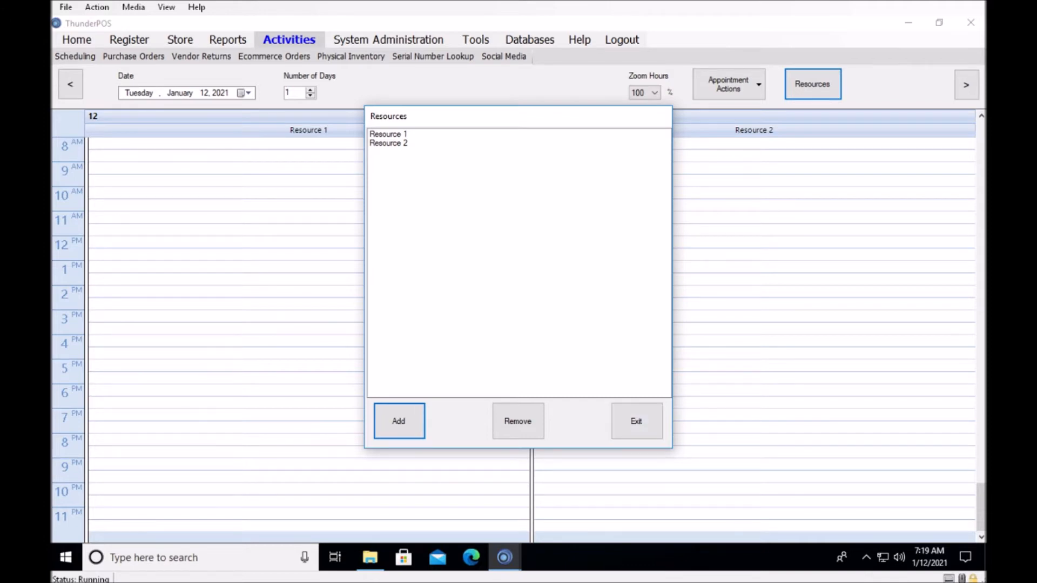
pyautogui.click(636, 421)
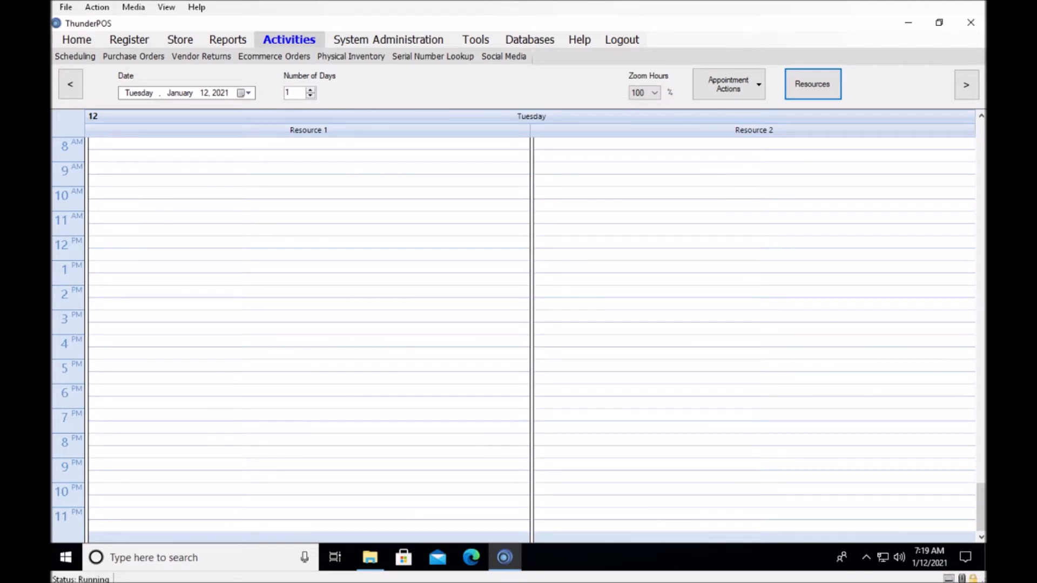
# - Start a new appointment for Resource 1 on Tuesday, January 12, 2021, from 2:00 PM to 3:00 PM
pyautogui.click(309, 292)
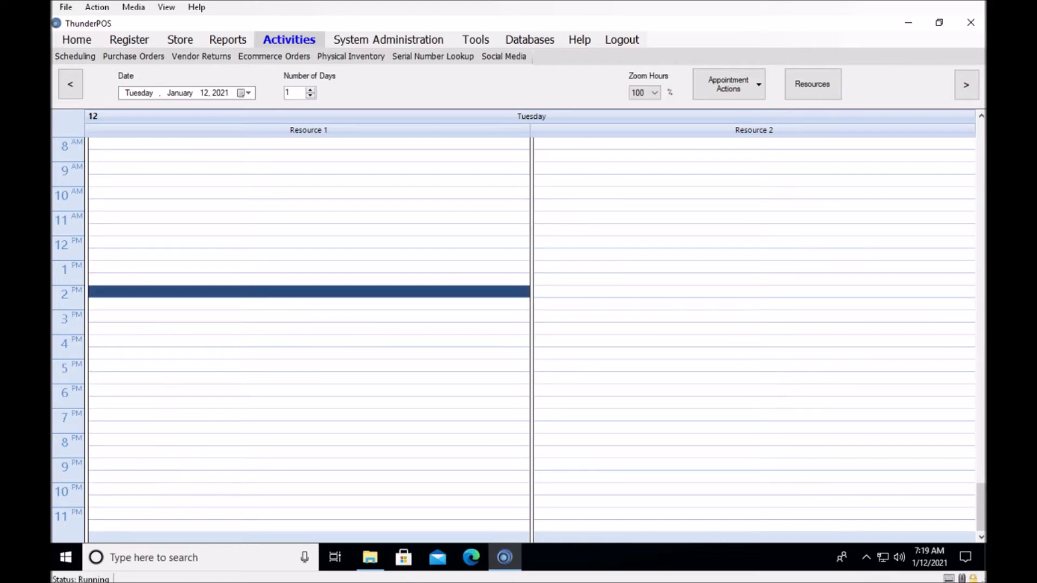
pyautogui.moveTo(309, 292); pyautogui.dragTo(308, 303)
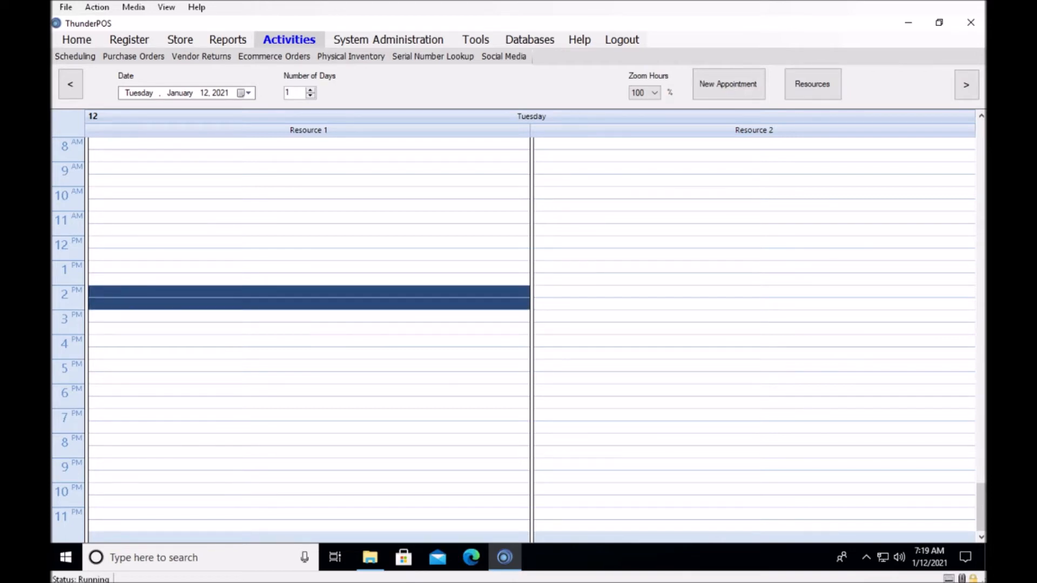
pyautogui.rightClick(143, 292)
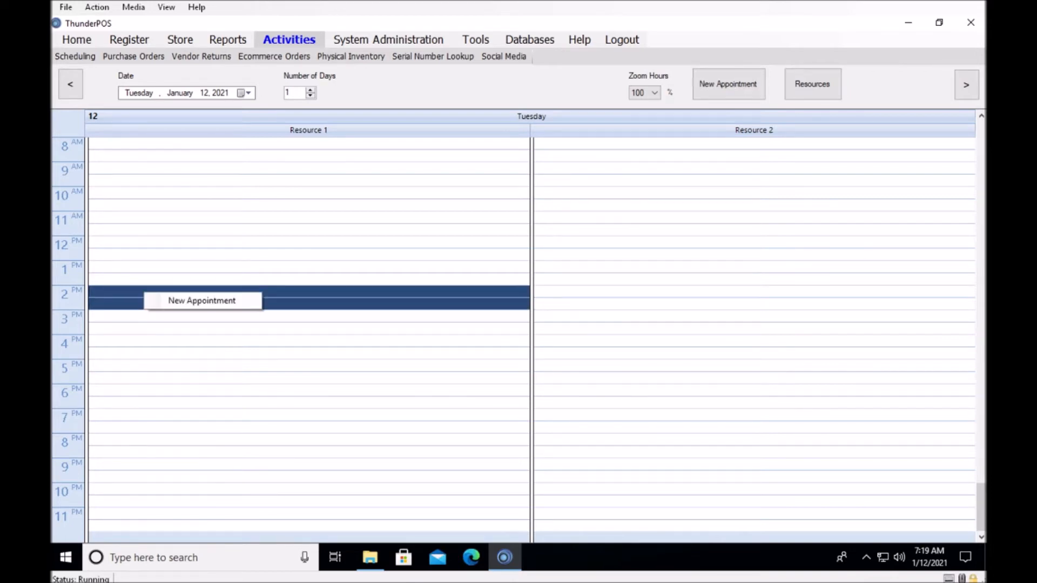
pyautogui.click(202, 300)
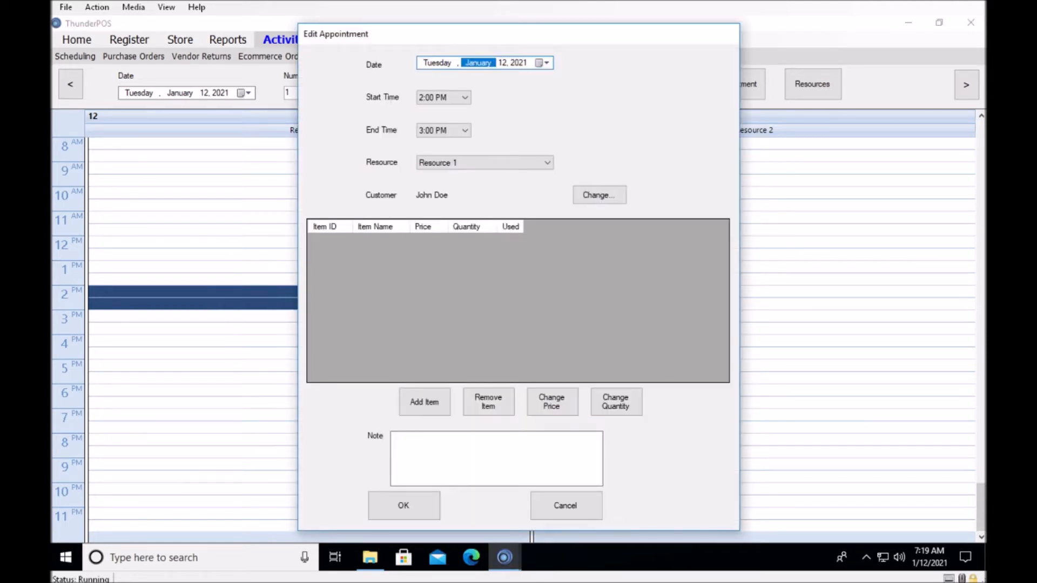
pyautogui.click(443, 98)
pyautogui.click(443, 98)
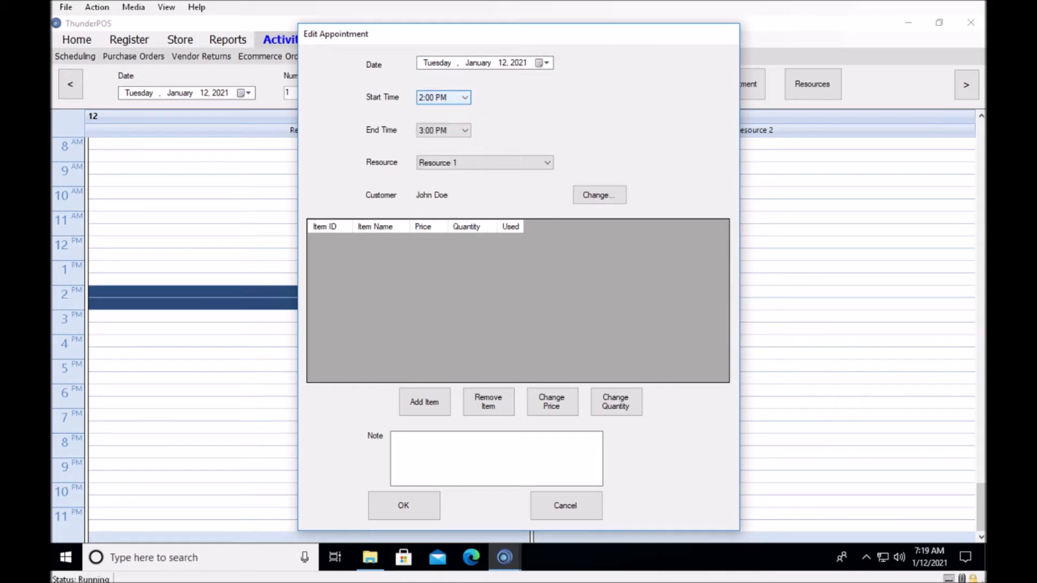
pyautogui.click(443, 130)
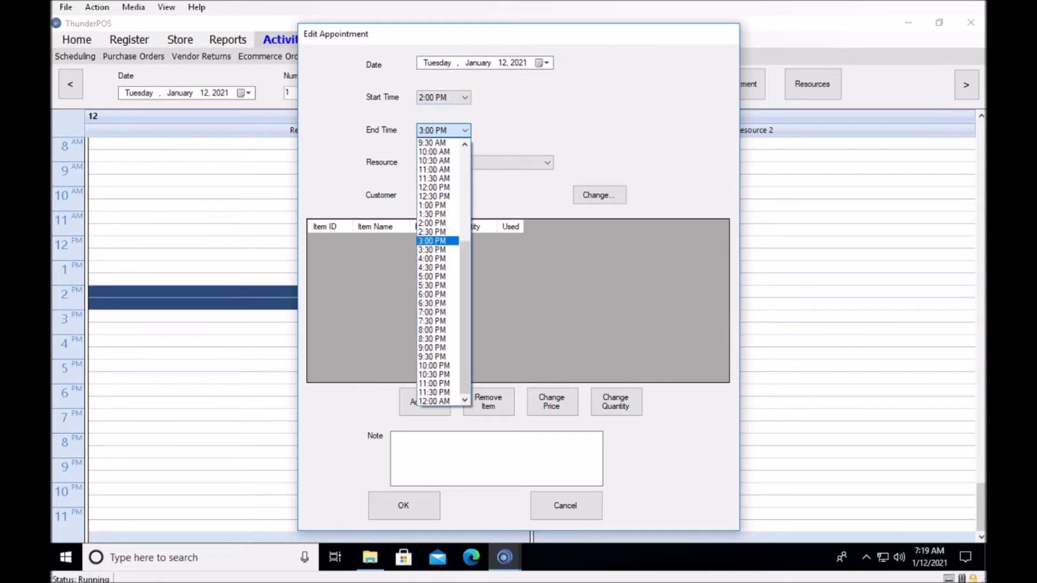
pyautogui.click(443, 130)
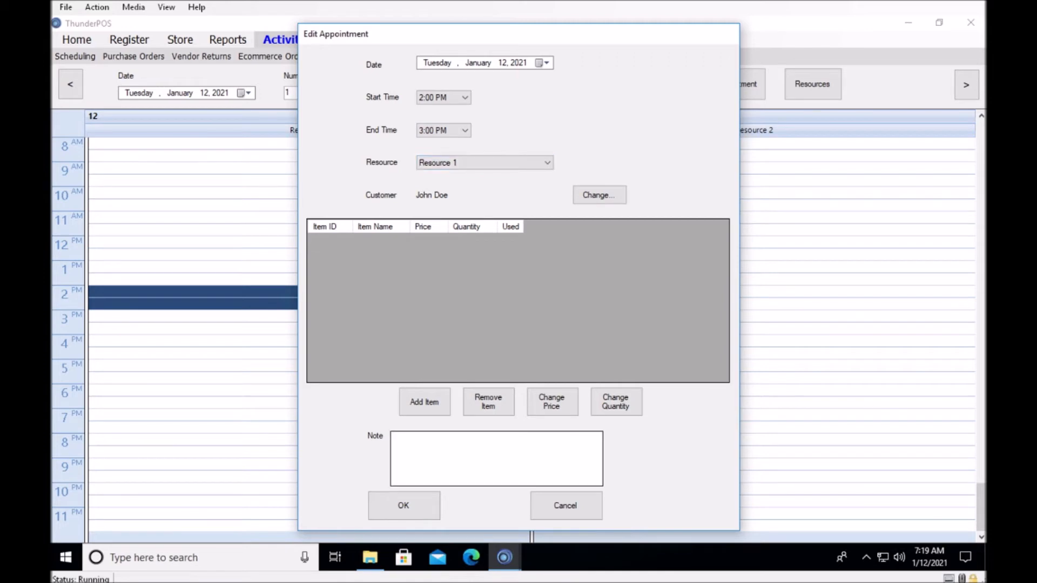
# - Add one ExciteBike - NES item to the appointment and set its price to $5.00
pyautogui.click(424, 402)
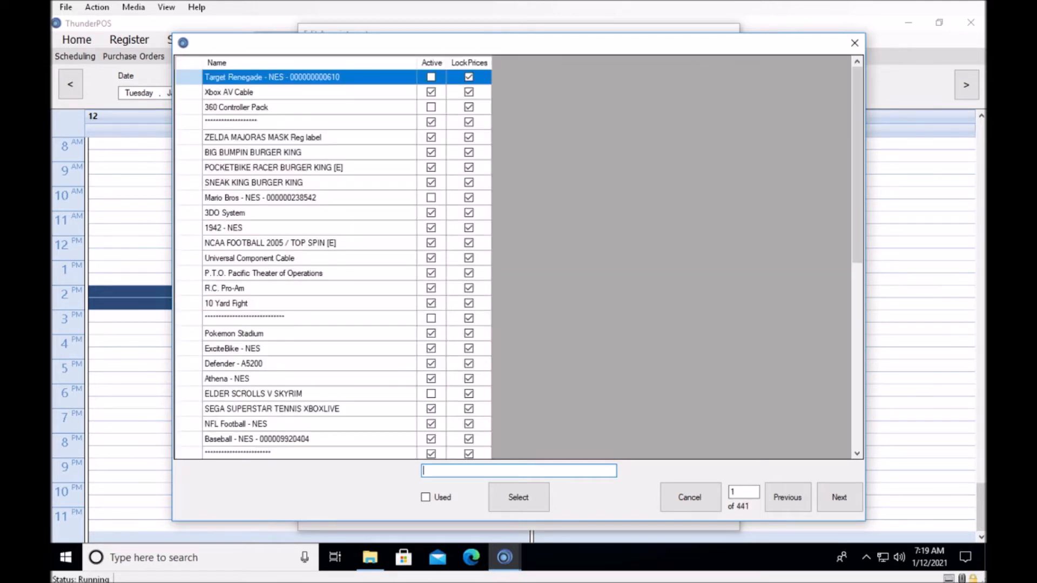
pyautogui.doubleClick(378, 349)
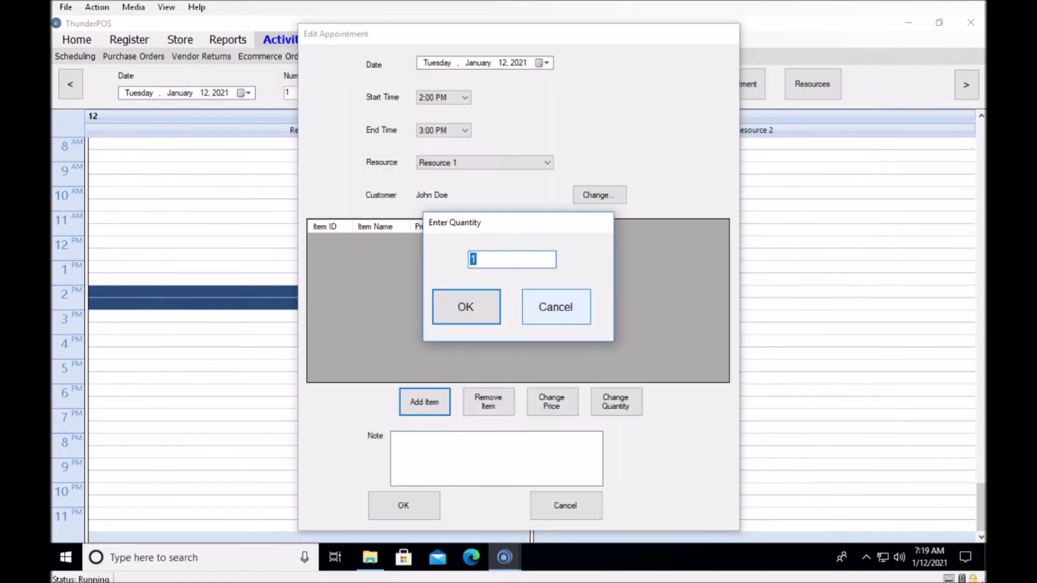
pyautogui.click(466, 307)
pyautogui.click(551, 402)
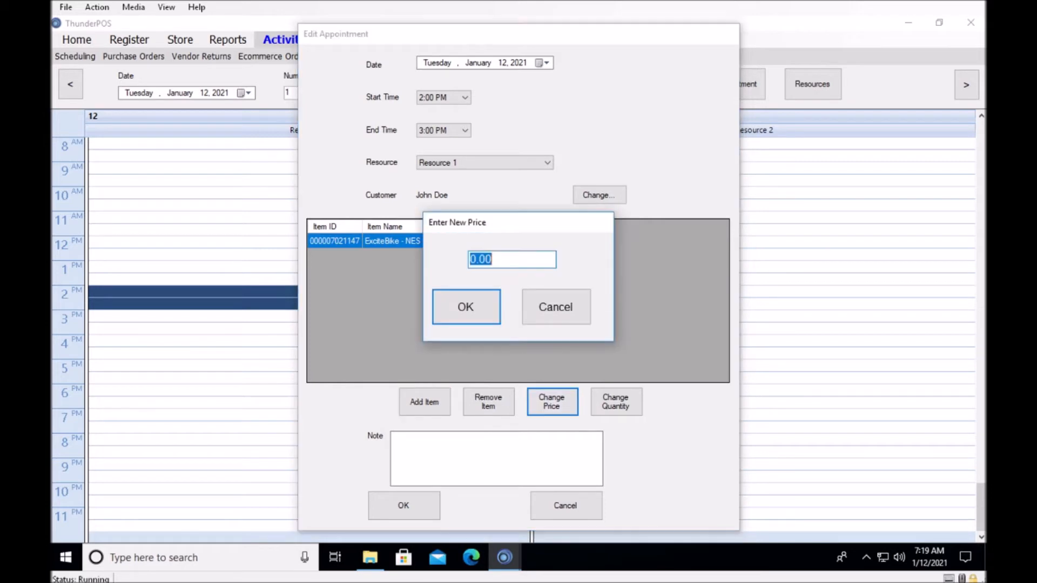
pyautogui.write('5')
pyautogui.press('Return')
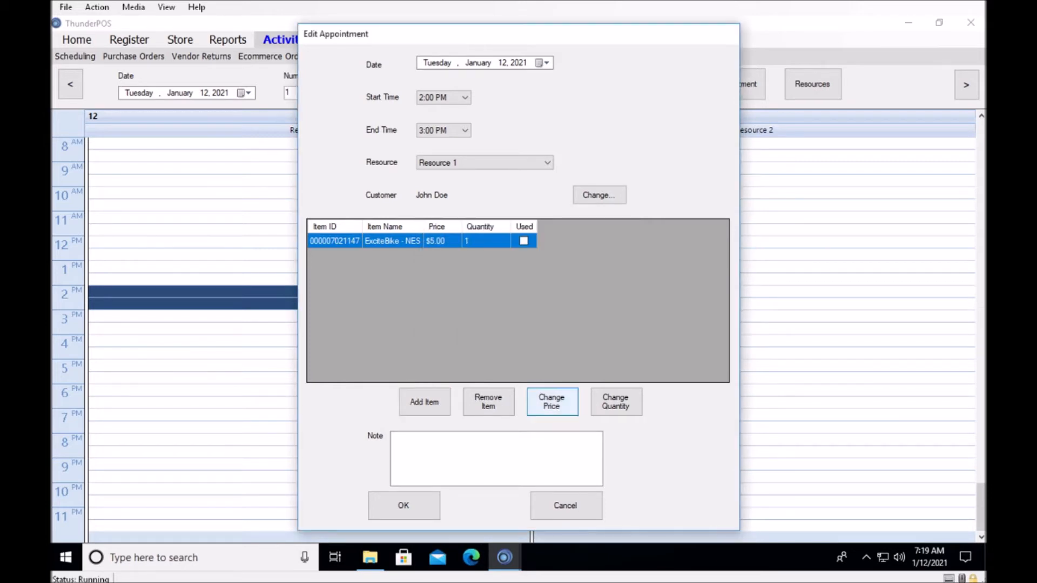
# - Enter the note "Appointment", choose the customer from the customer list, and save the appointment
pyautogui.click(497, 458)
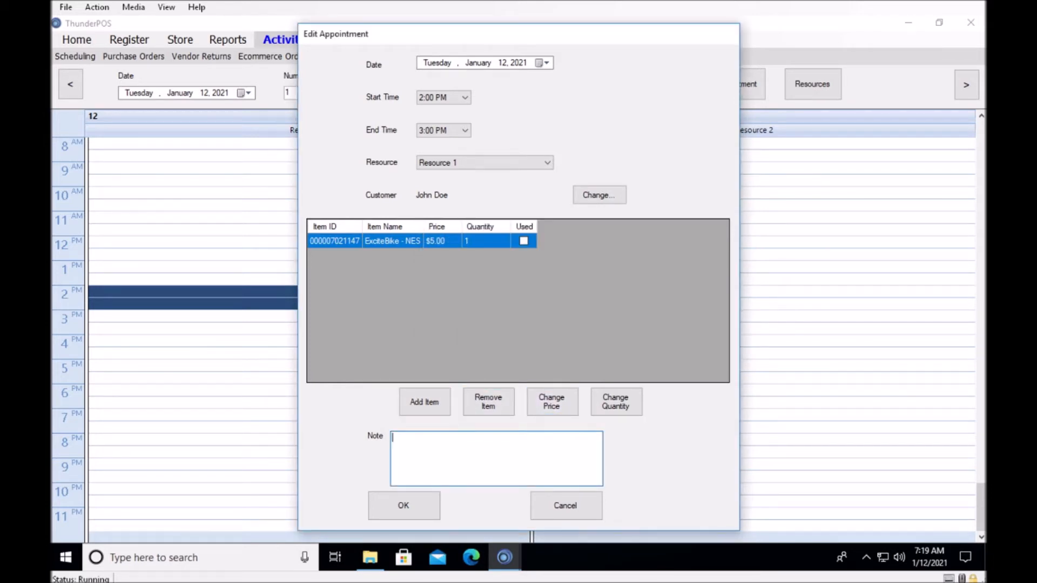
pyautogui.write('P')
pyautogui.press('BackSpace')
pyautogui.write('Appointment')
pyautogui.click(599, 195)
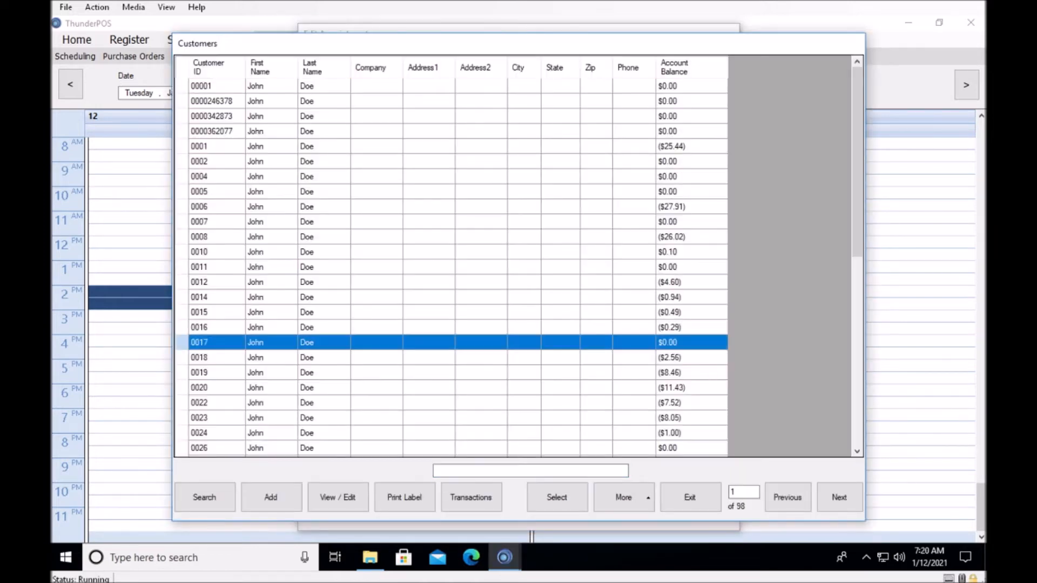
pyautogui.press('Return')
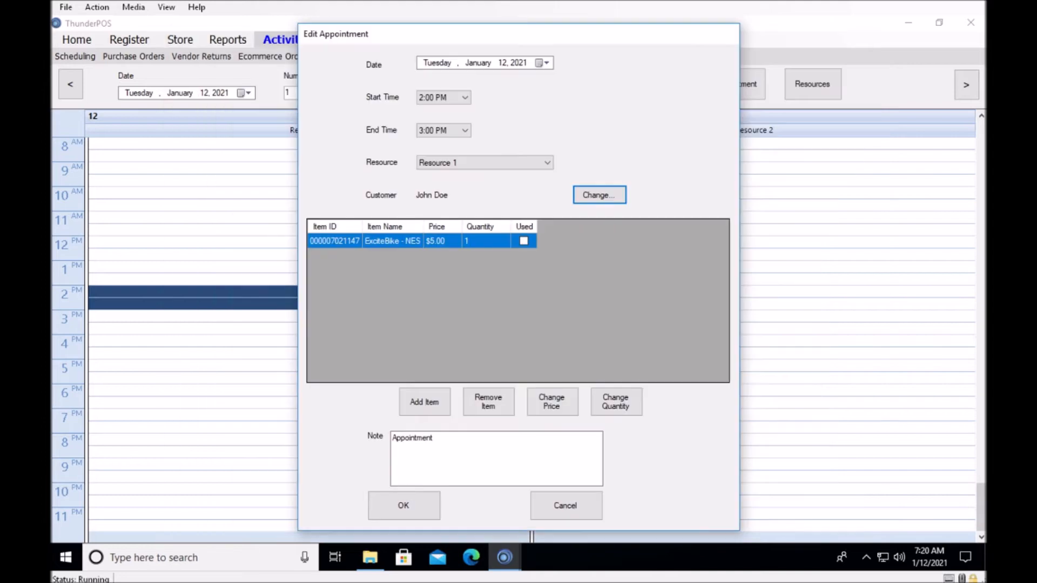
pyautogui.click(400, 505)
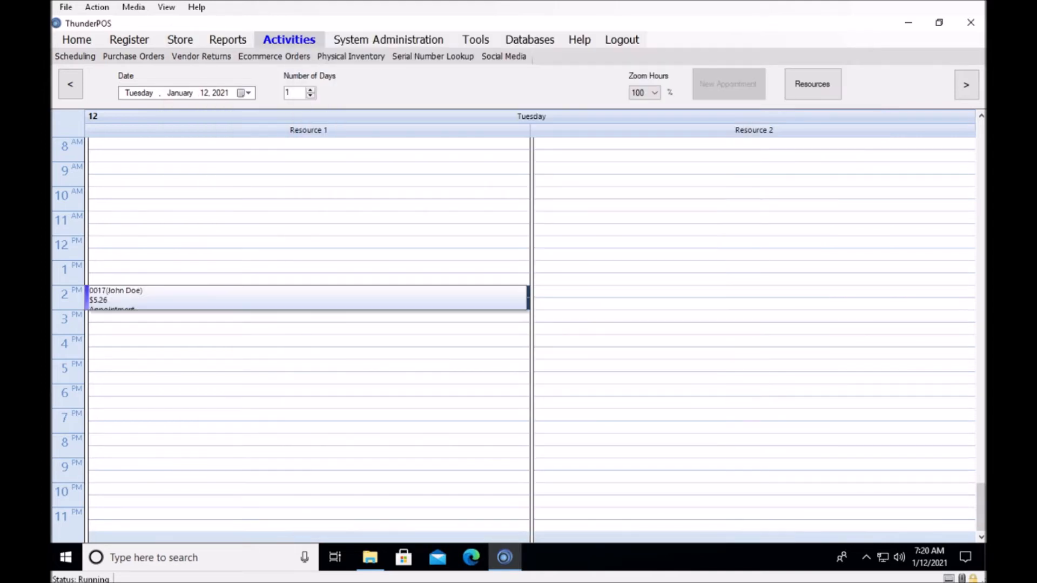
# - Move the appointment to Resource 2 and stretch it to run from 1:30 PM to 4:00 PM
pyautogui.click(306, 299)
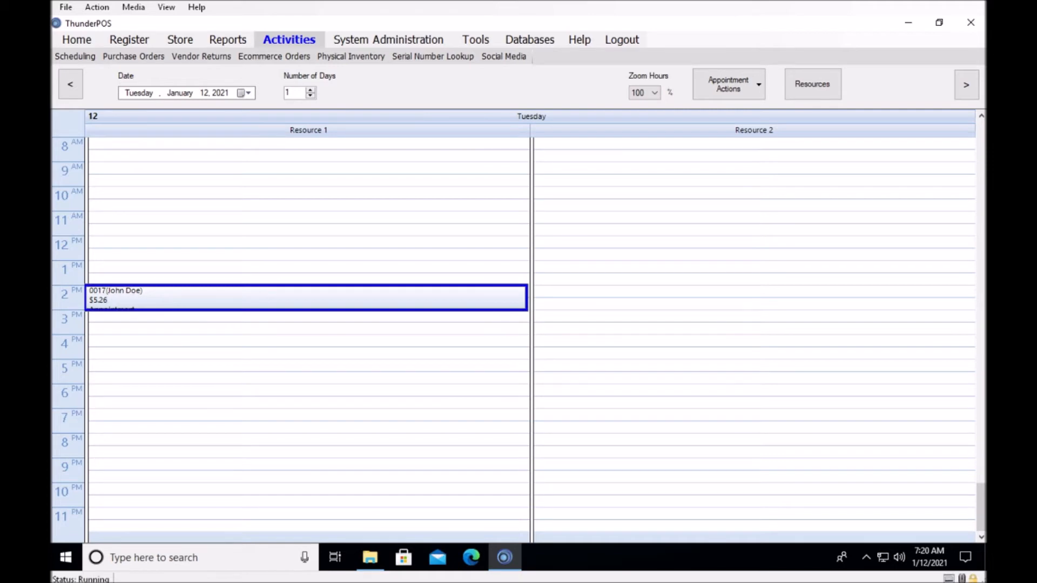
pyautogui.moveTo(307, 298); pyautogui.dragTo(752, 298)
pyautogui.click(752, 298)
pyautogui.moveTo(753, 310); pyautogui.dragTo(752, 334)
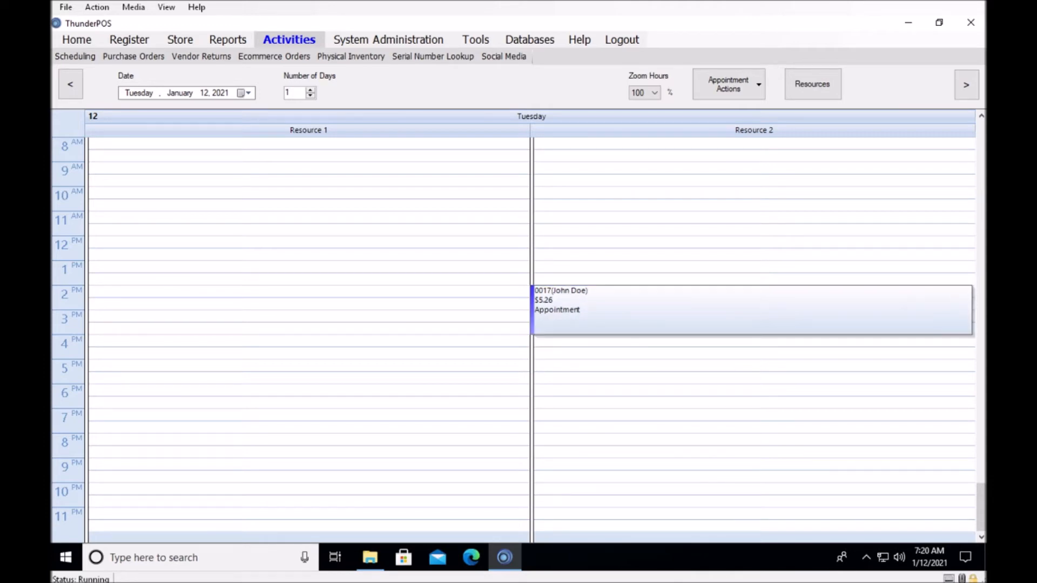
pyautogui.moveTo(752, 286); pyautogui.dragTo(752, 274)
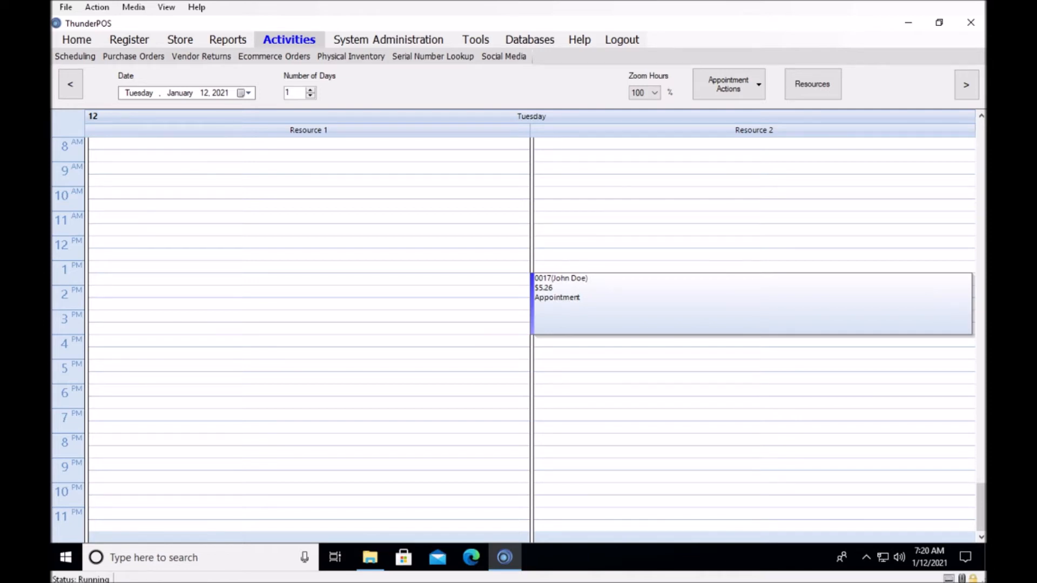
# - Examine the actions available for the Resource 2 appointment and view its details without saving changes
pyautogui.click(741, 303)
pyautogui.rightClick(686, 309)
pyautogui.press('Escape')
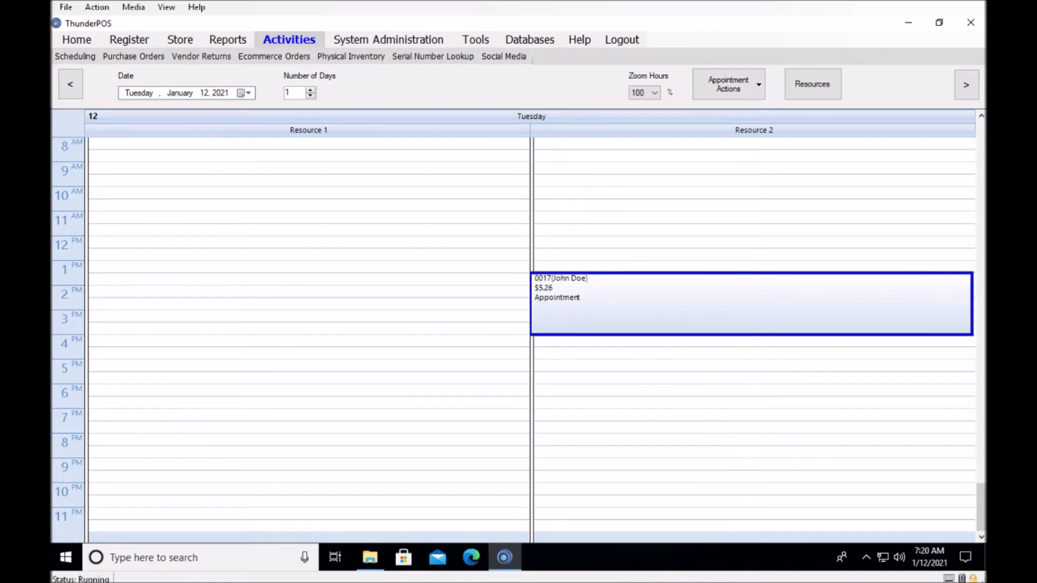
pyautogui.click(728, 84)
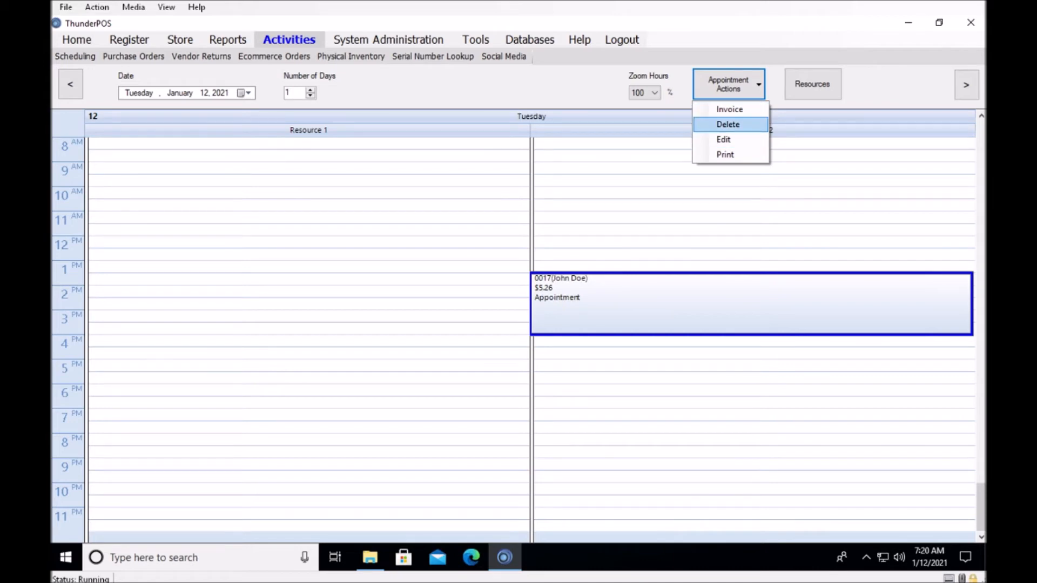
pyautogui.click(724, 139)
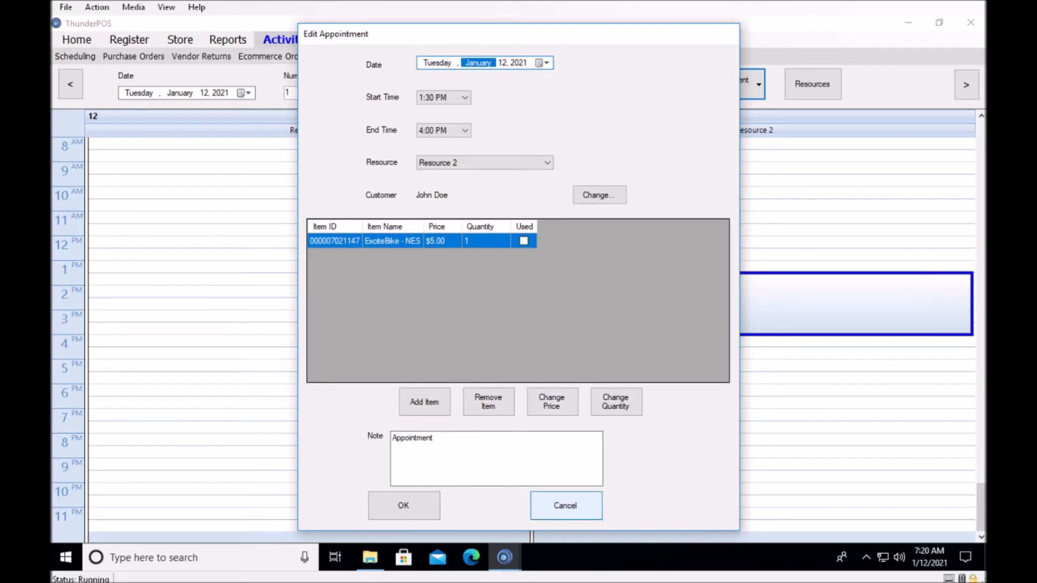
pyautogui.click(566, 505)
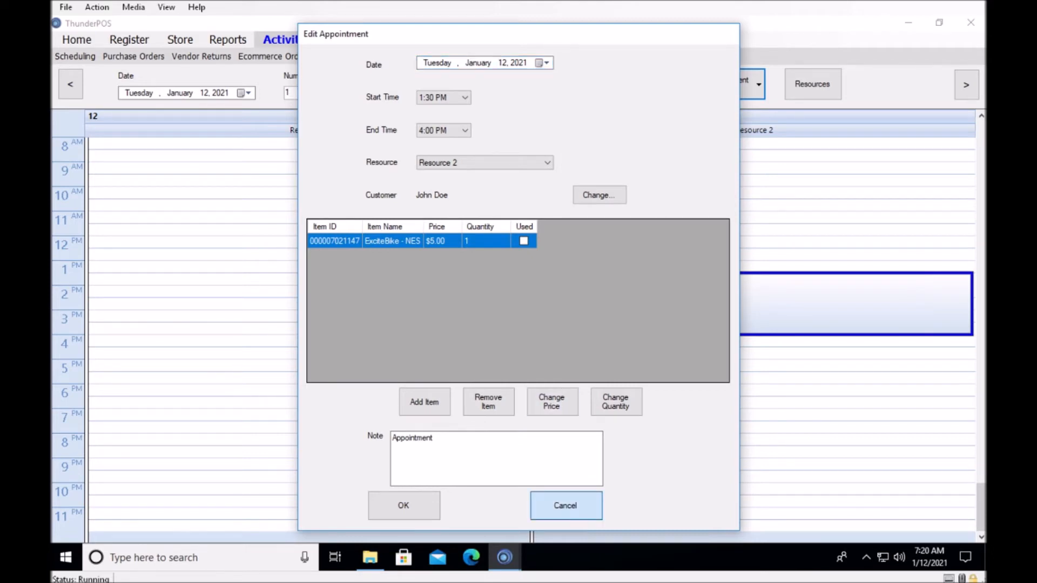
pyautogui.click(566, 505)
# - Open the register in its own window and return to the appointment schedule
pyautogui.click(751, 304)
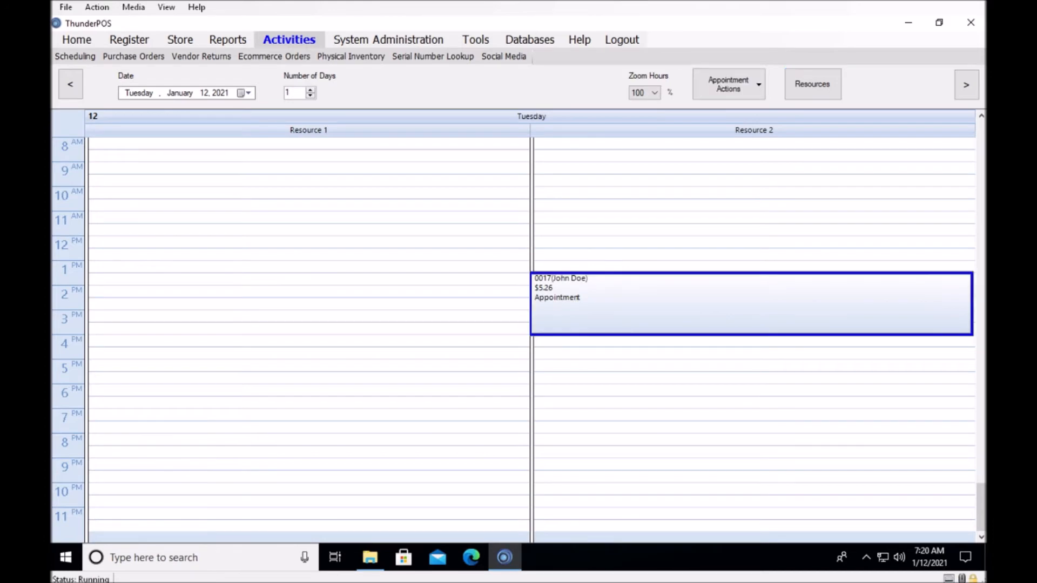
pyautogui.click(129, 40)
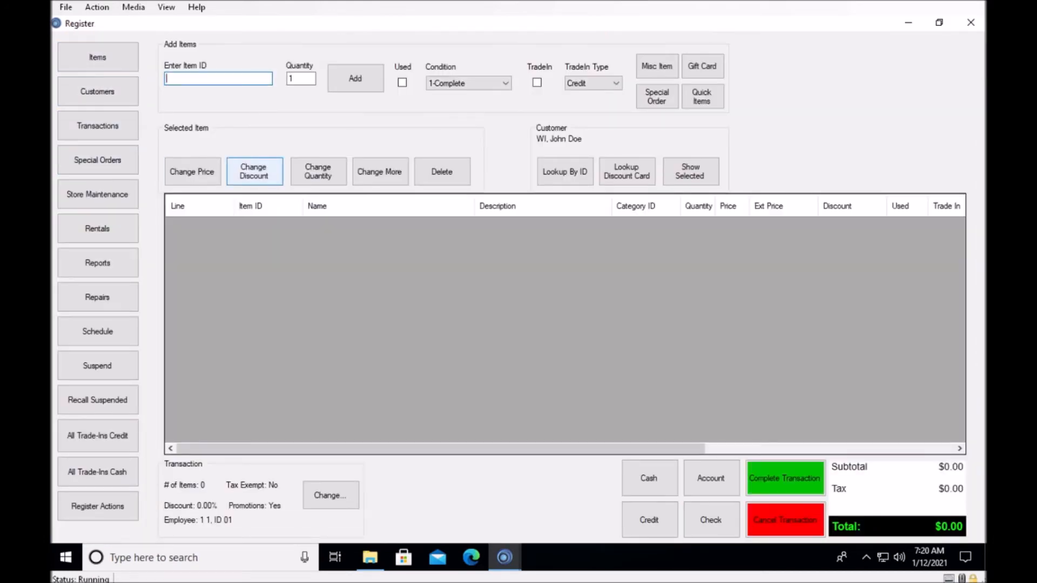
pyautogui.moveTo(504, 558)
pyautogui.click(427, 494)
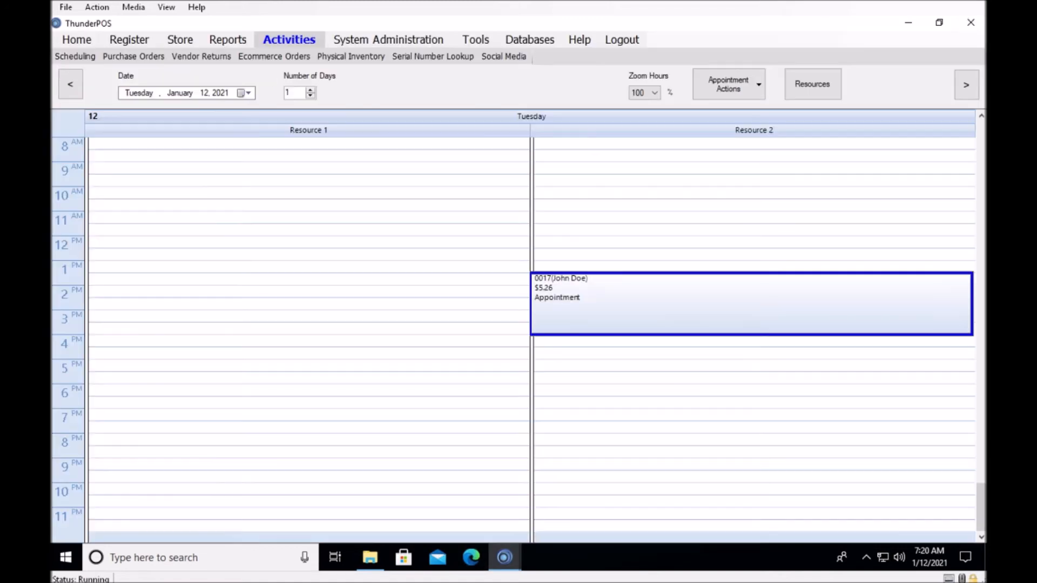
# - Invoice the Resource 2 appointment so its item and customer load into the open register
pyautogui.rightClick(696, 309)
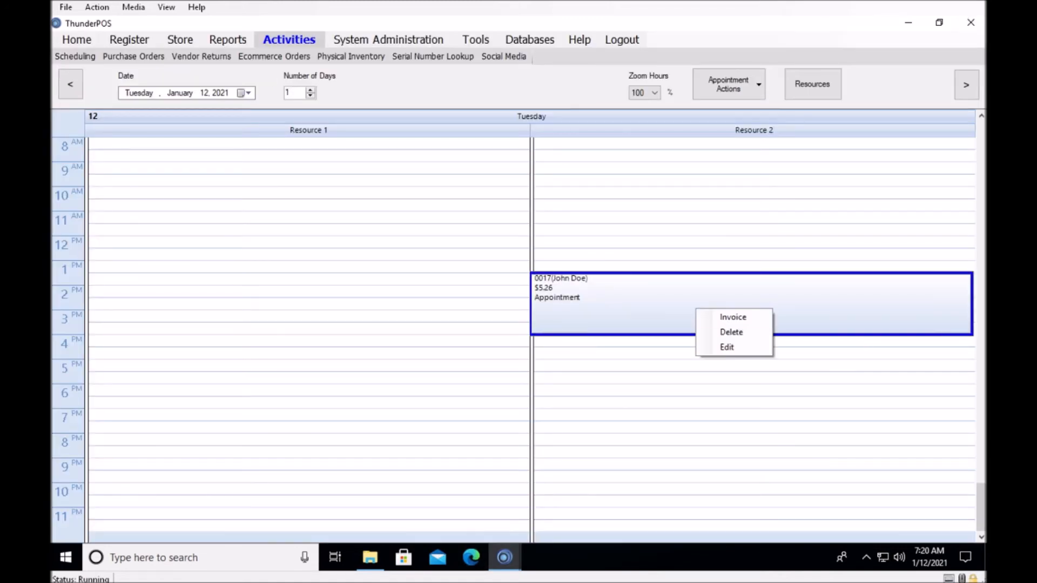
pyautogui.click(723, 317)
pyautogui.click(730, 85)
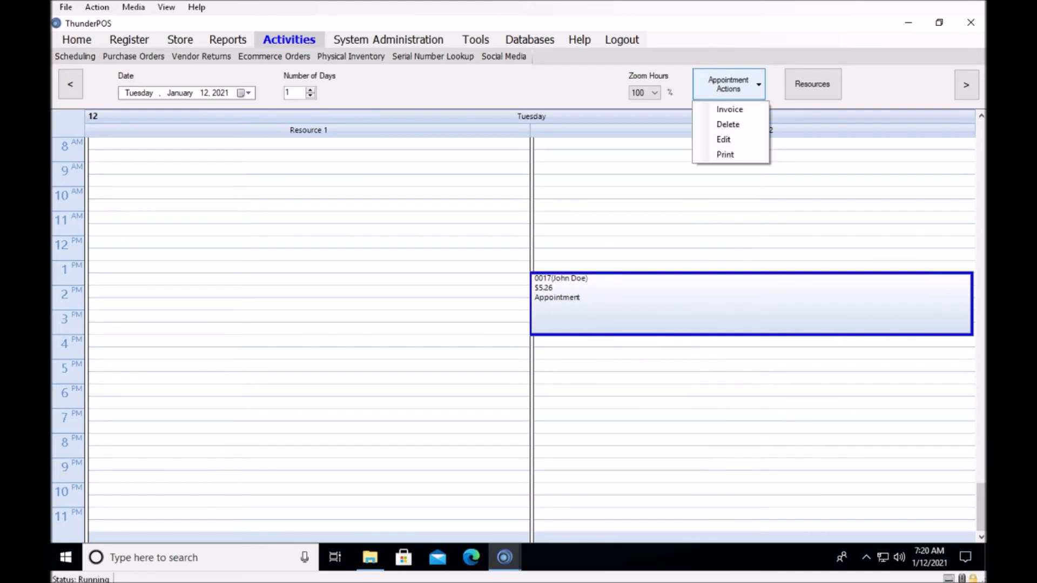
pyautogui.press('Escape')
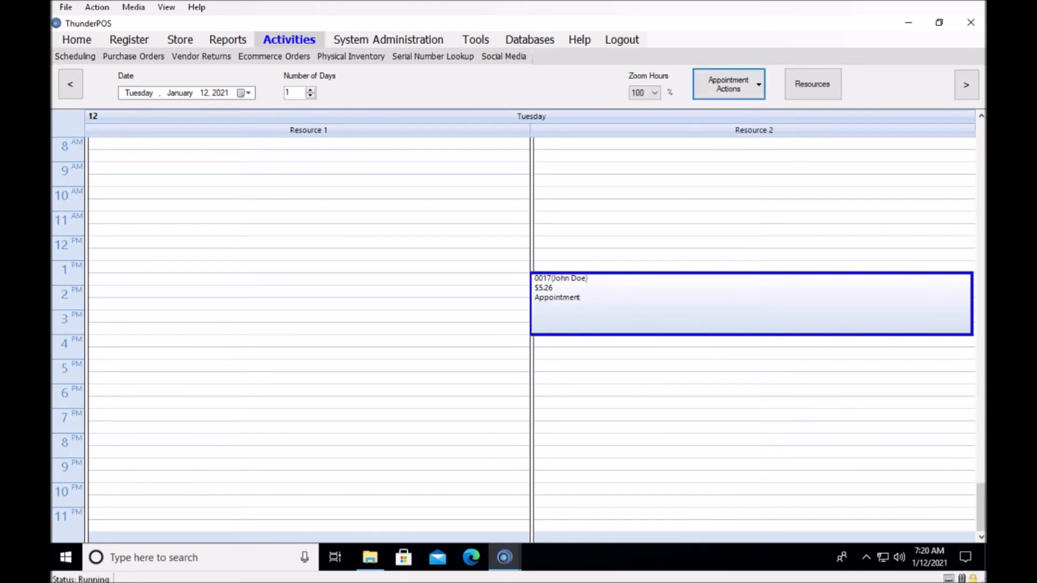
pyautogui.rightClick(681, 302)
pyautogui.click(716, 308)
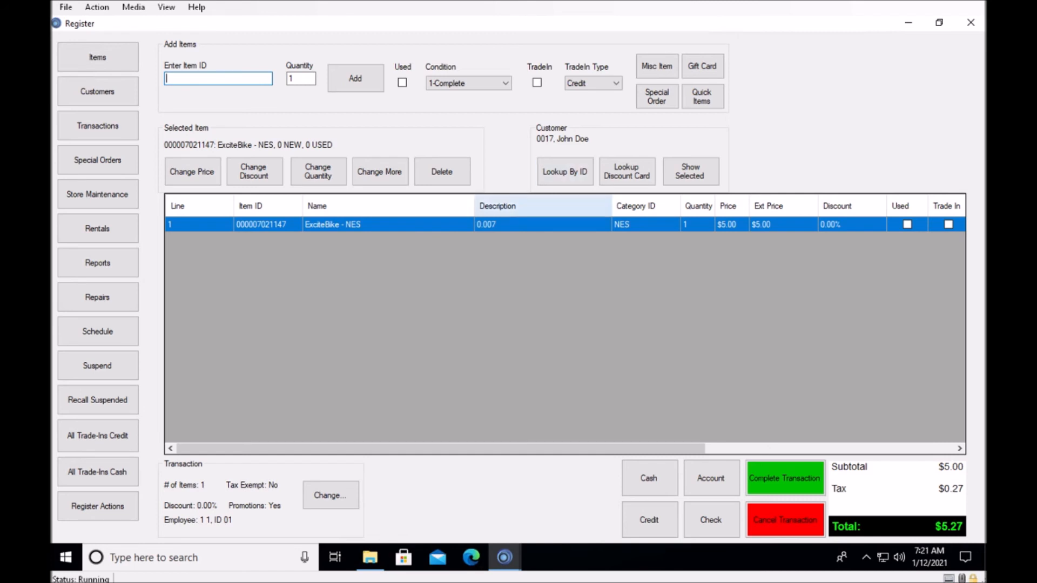
# - In the employee settings, view the first employee's editable record, including the On Customer Scheduler option, and cancel without saving
pyautogui.click(504, 558)
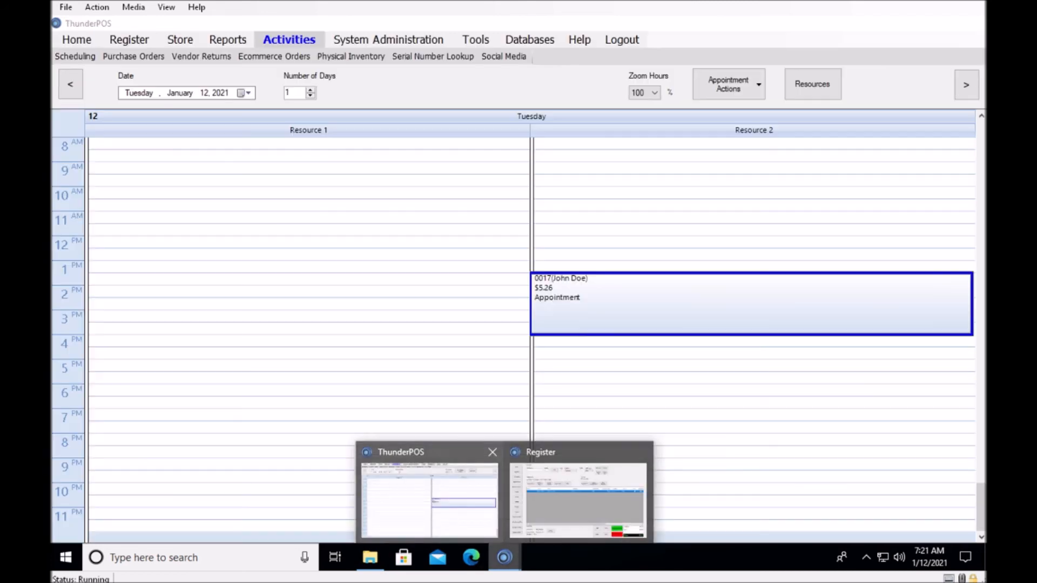
pyautogui.click(430, 497)
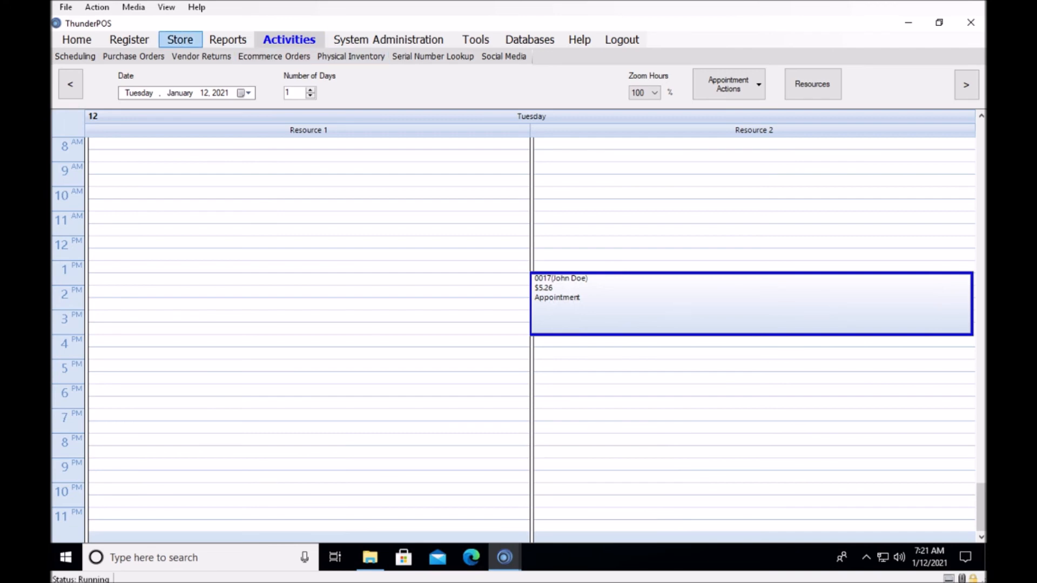
pyautogui.click(388, 39)
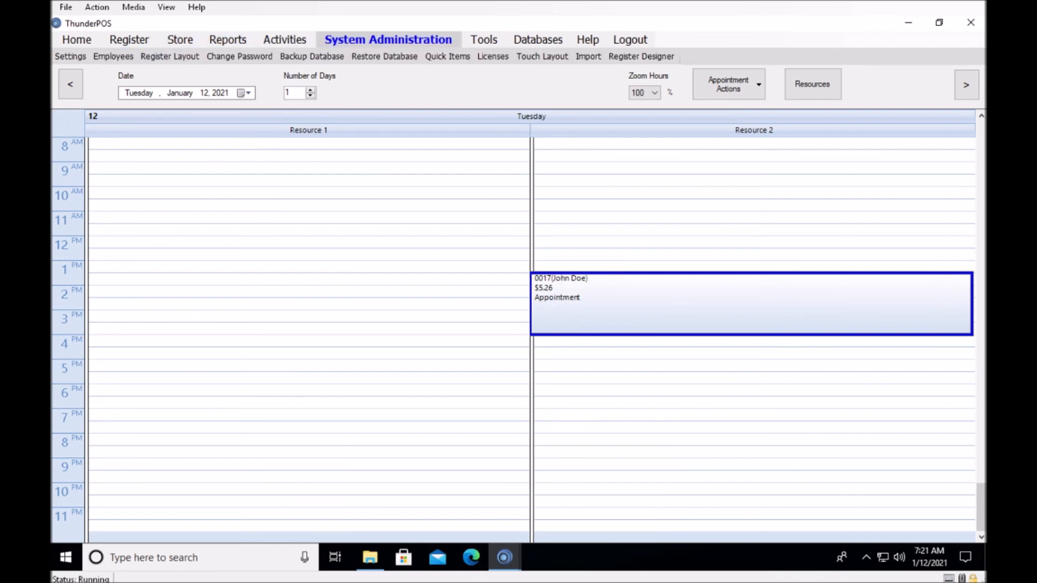
pyautogui.click(113, 56)
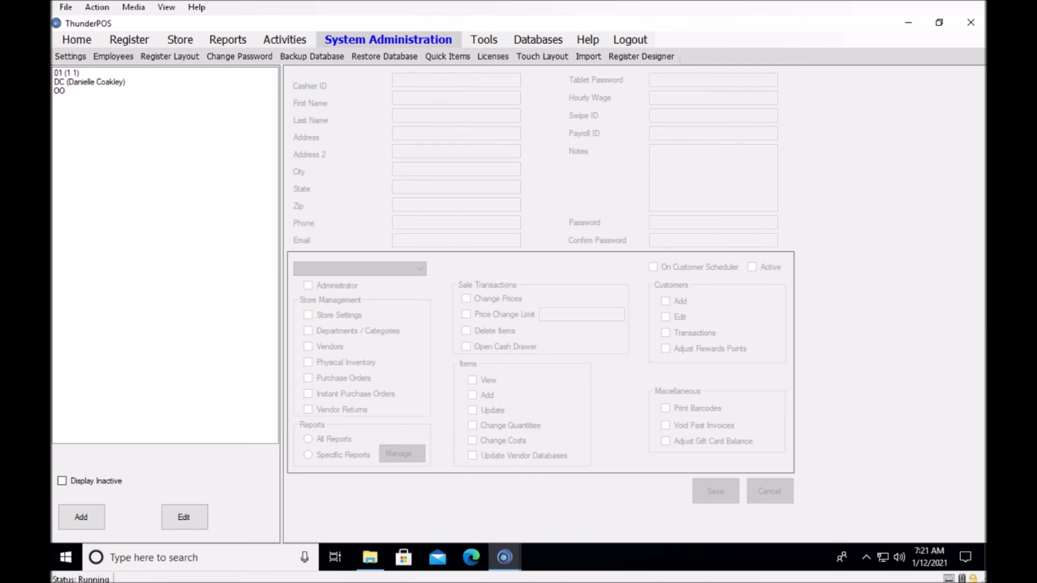
pyautogui.click(67, 73)
pyautogui.click(184, 516)
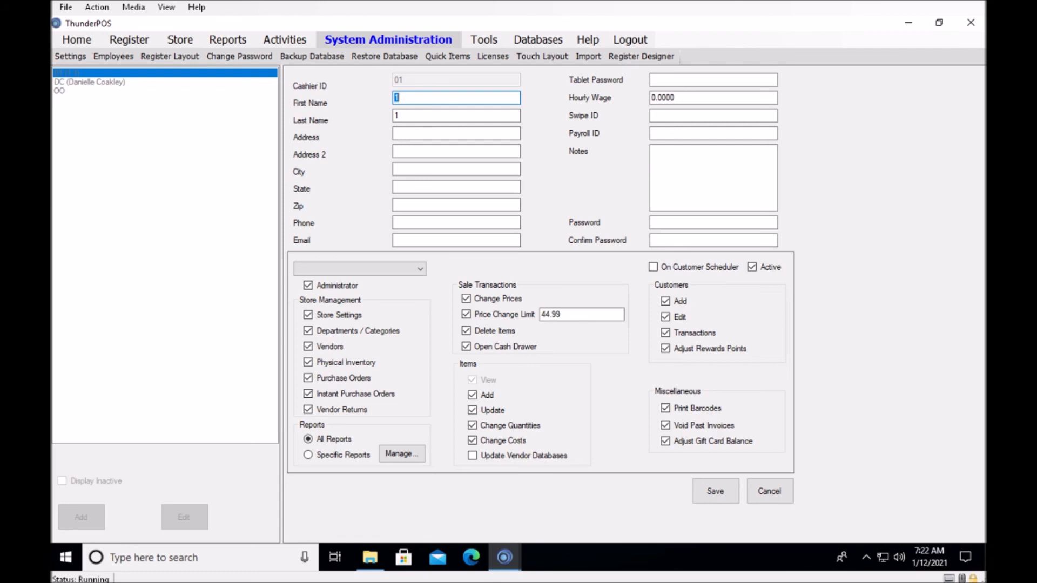
pyautogui.click(770, 492)
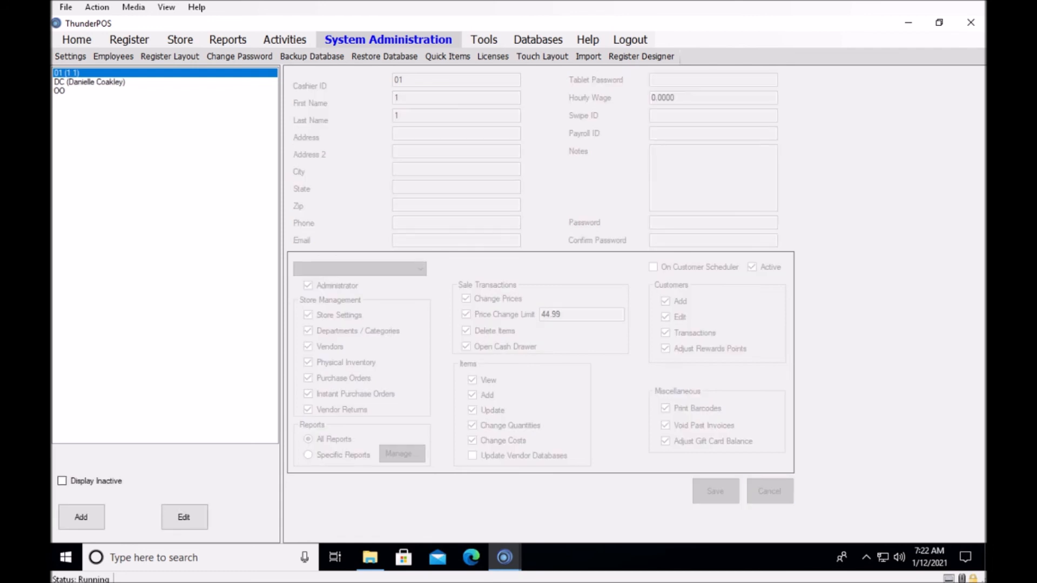